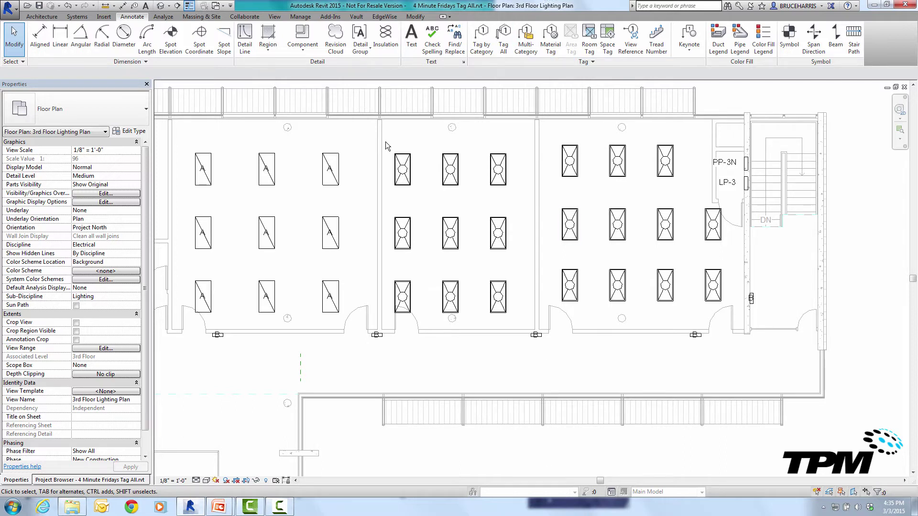
Tag the nine selected middle-room fixtures with Lighting Fixture Tag : Standard using Tag All.
{"action": "left_click_drag", "start_coordinate": [385, 141], "coordinate": [514, 325]}
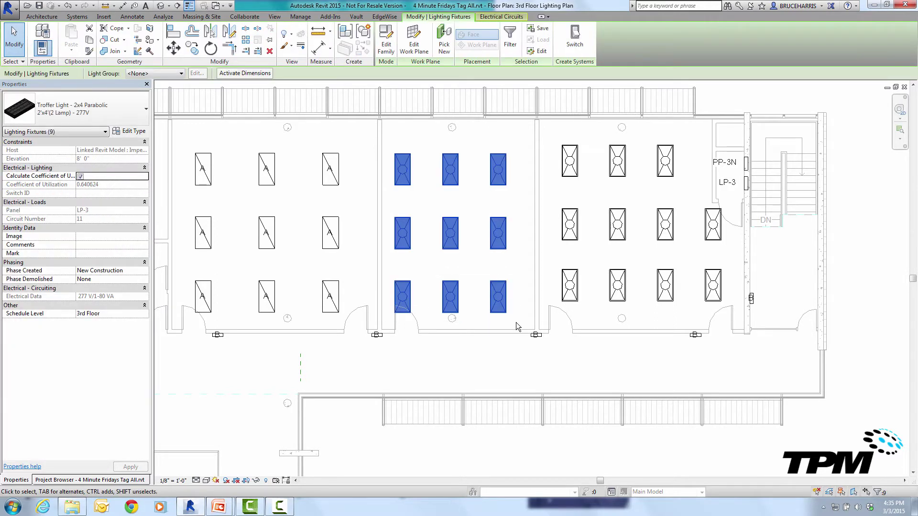
{"action": "left_click", "coordinate": [129, 18]}
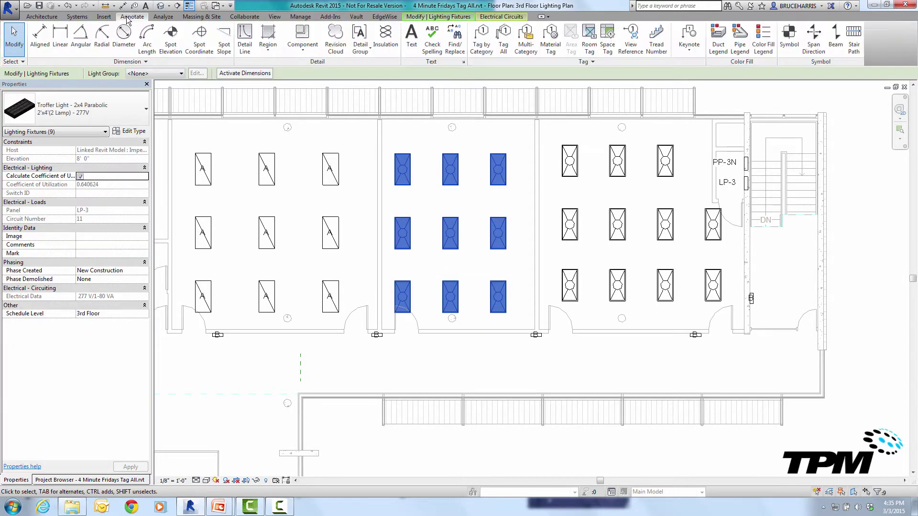
{"action": "left_click", "coordinate": [503, 36]}
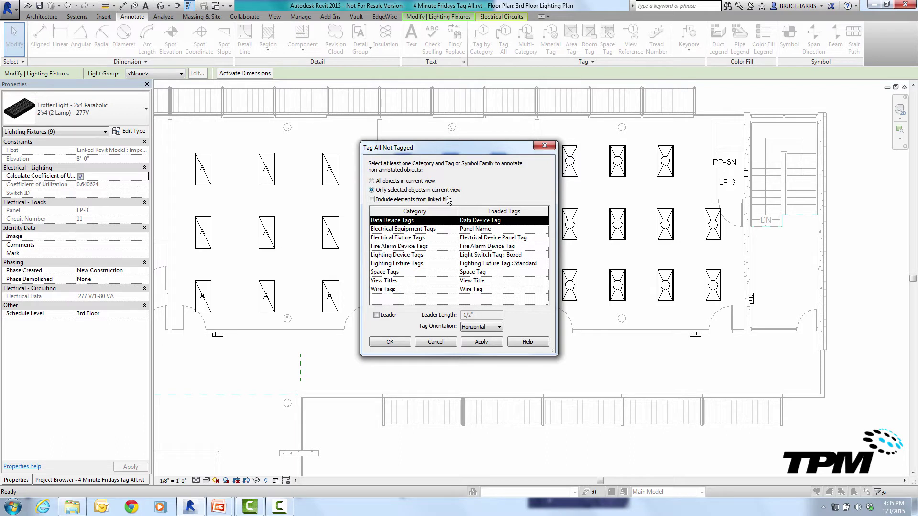
{"action": "left_click", "coordinate": [411, 267]}
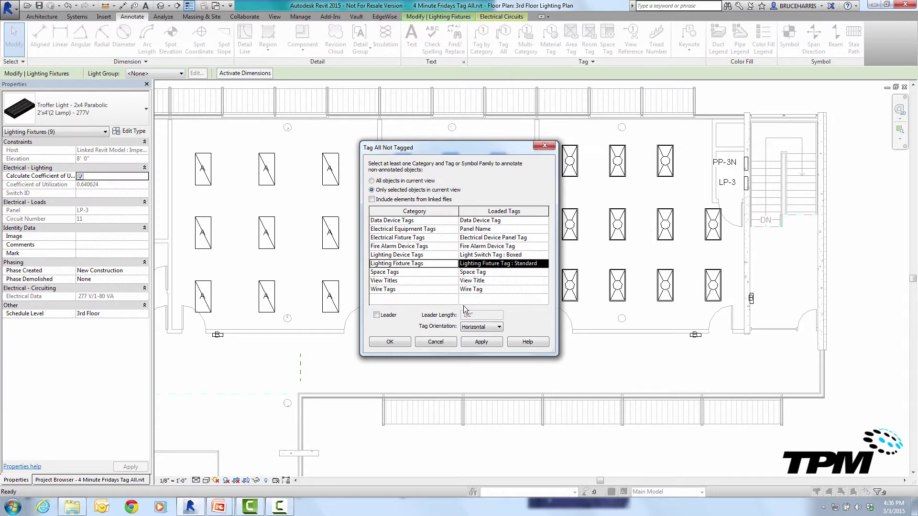
{"action": "left_click", "coordinate": [390, 344]}
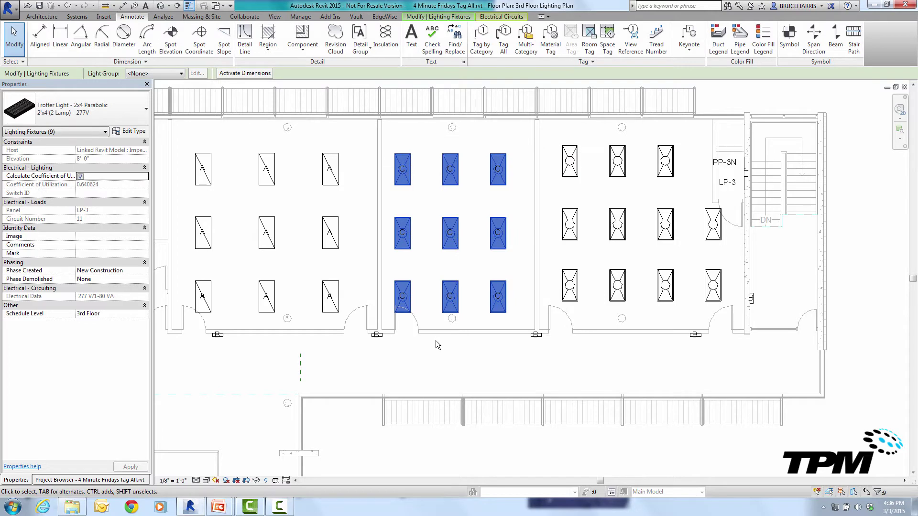
Run Tag All on all objects in the view to tag the remaining fixtures with Lighting Fixture Tags.
{"action": "left_click", "coordinate": [435, 344]}
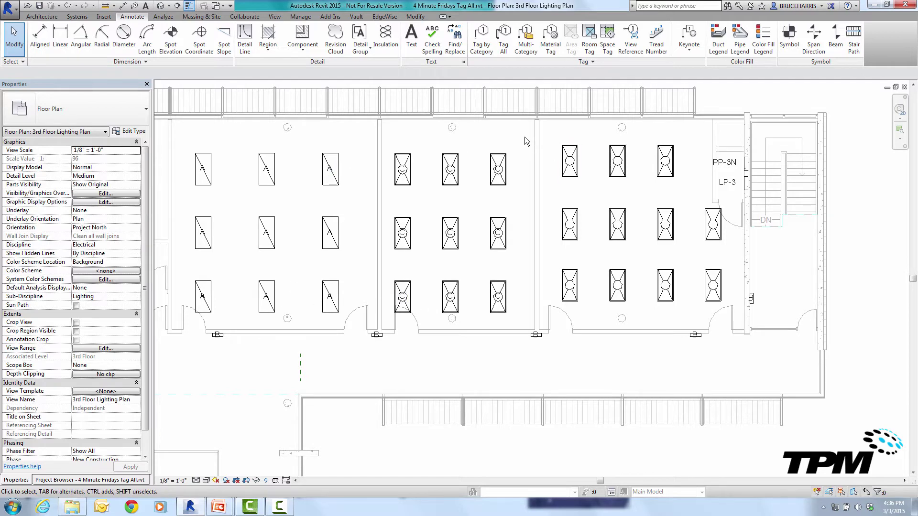
{"action": "left_click", "coordinate": [502, 48]}
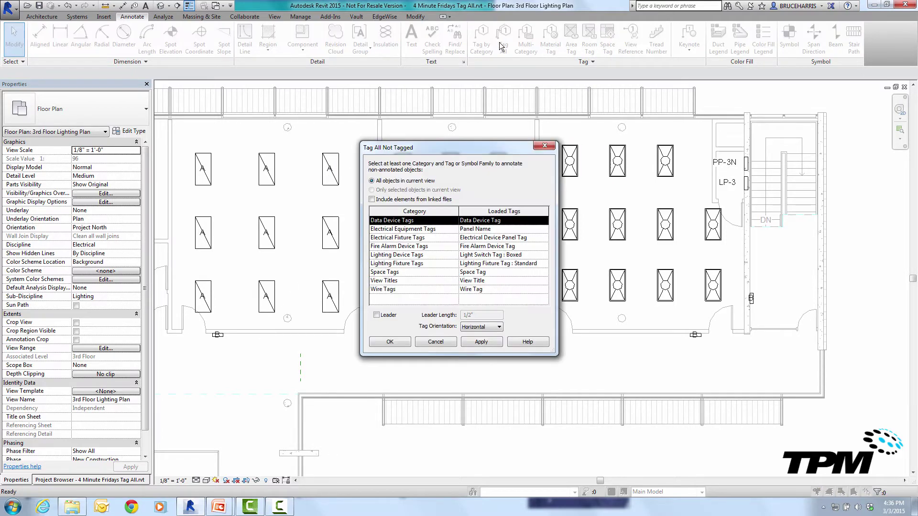
{"action": "left_click", "coordinate": [418, 264]}
{"action": "left_click", "coordinate": [390, 342]}
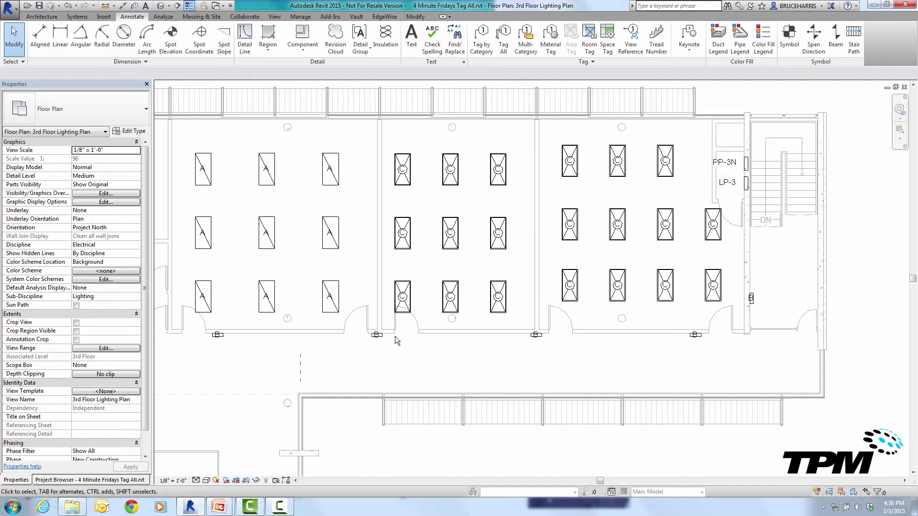
{"action": "left_click", "coordinate": [68, 6]}
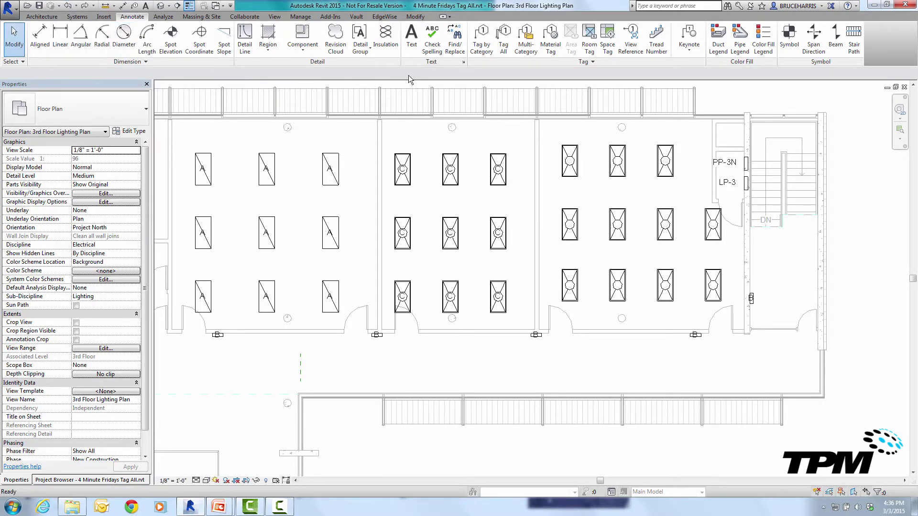
{"action": "left_click", "coordinate": [504, 39]}
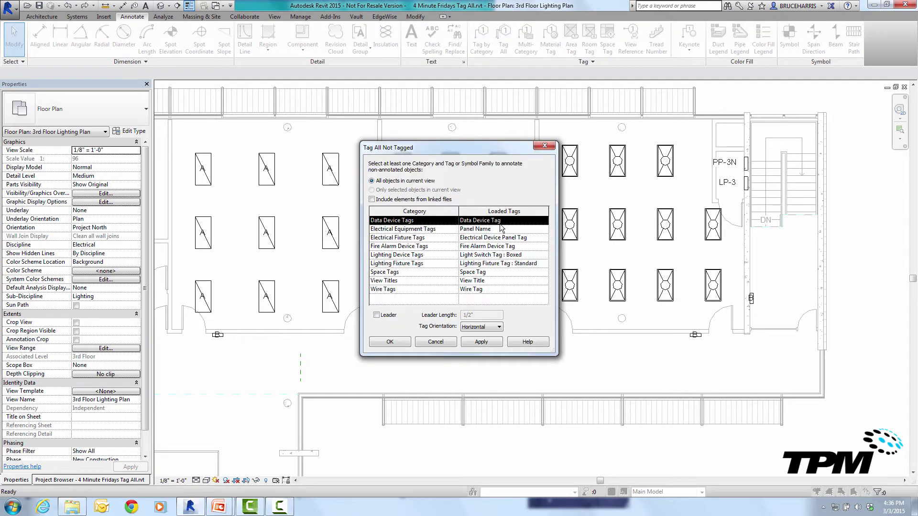
{"action": "left_click", "coordinate": [508, 265]}
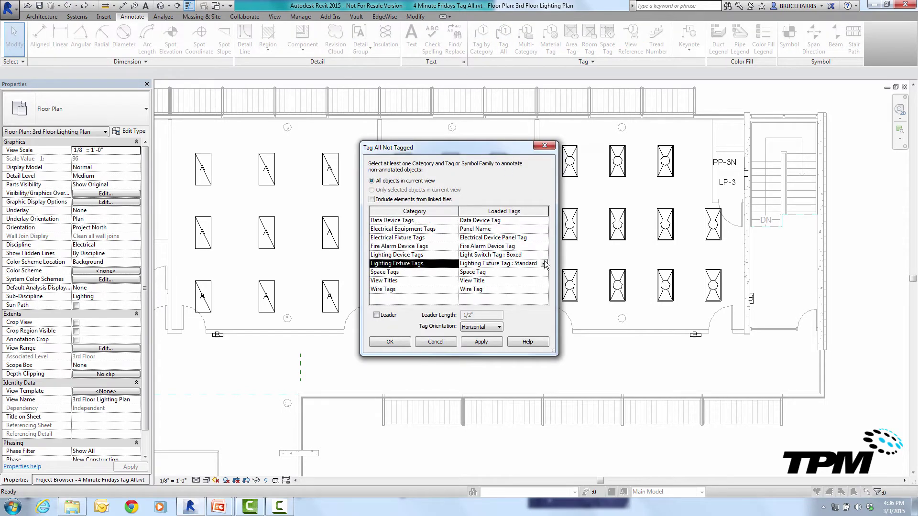
{"action": "left_click", "coordinate": [545, 264]}
{"action": "left_click", "coordinate": [543, 276]}
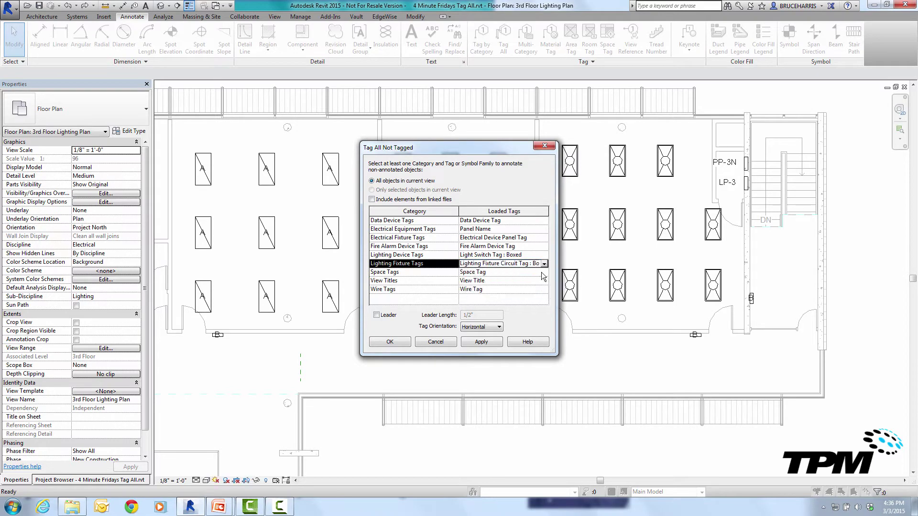
{"action": "left_click", "coordinate": [390, 342]}
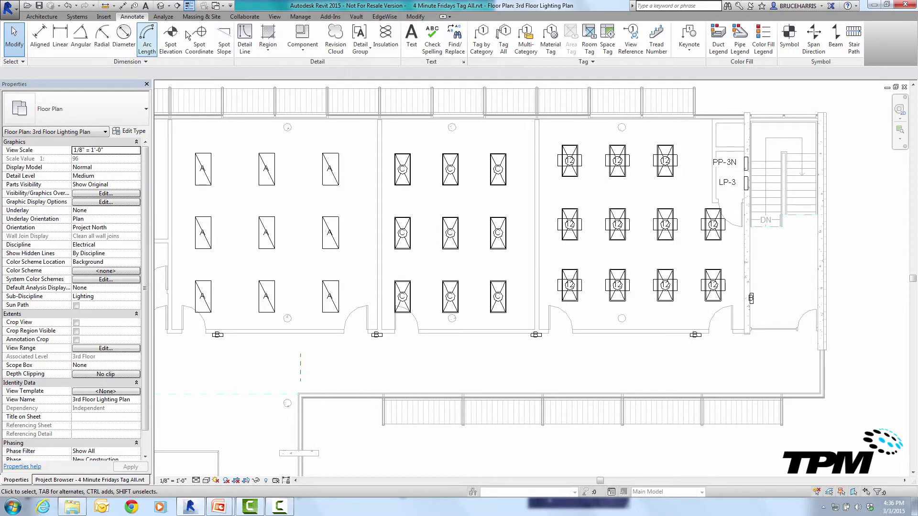
{"action": "left_click", "coordinate": [68, 6]}
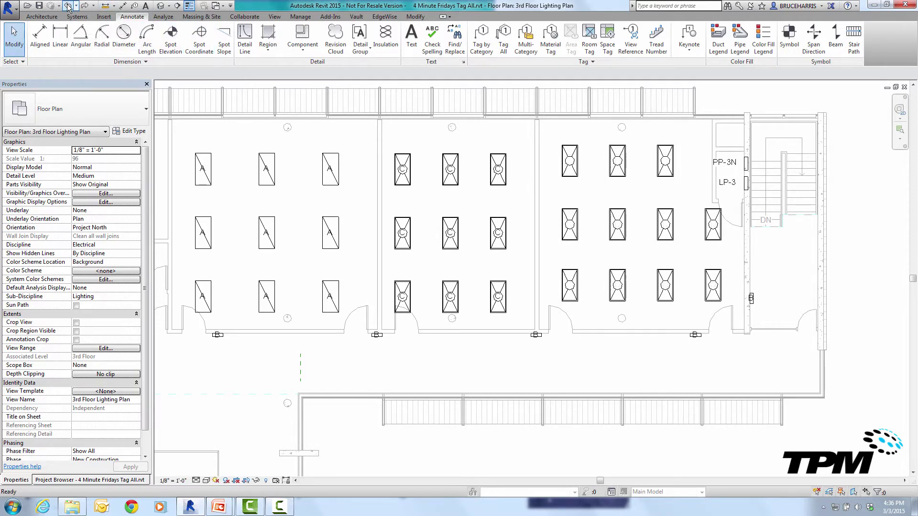
{"action": "left_click", "coordinate": [502, 34]}
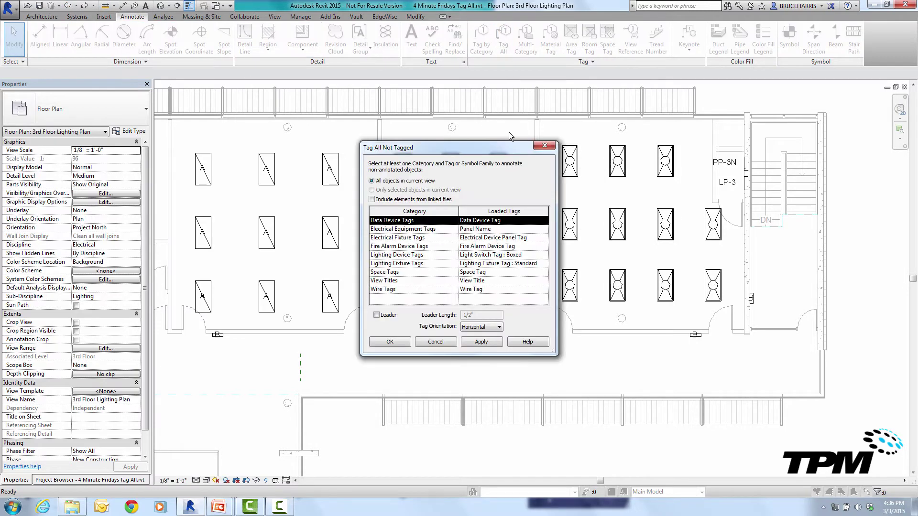
{"action": "left_click", "coordinate": [522, 266]}
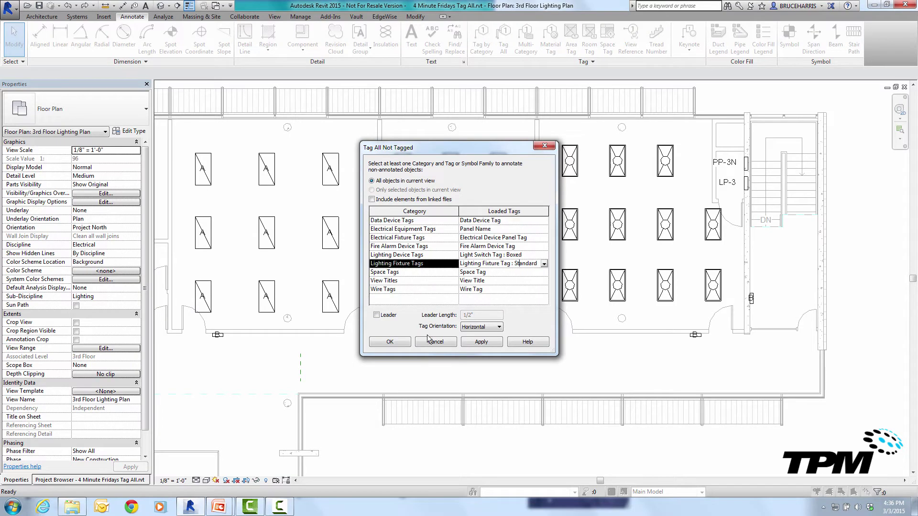
{"action": "left_click", "coordinate": [399, 340]}
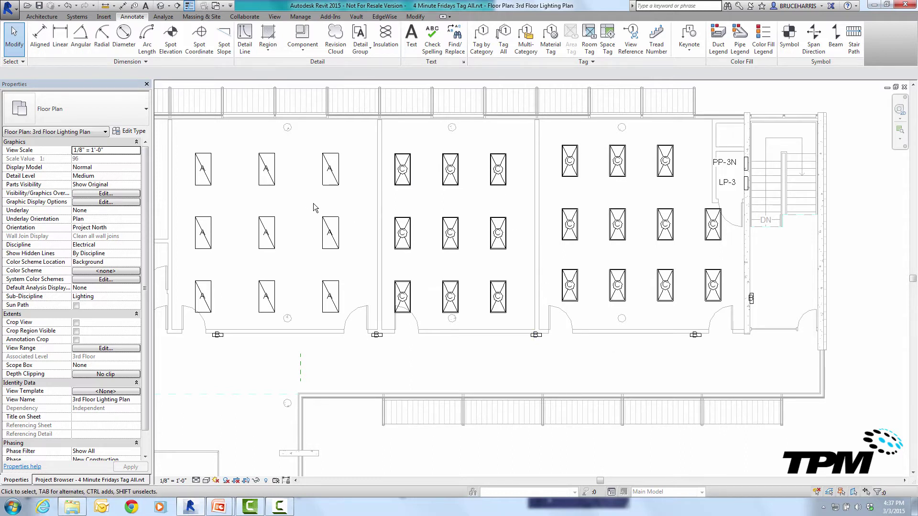
Select all fixture type tags visible in the view and drag them aside from their fixtures.
{"action": "left_click", "coordinate": [329, 170]}
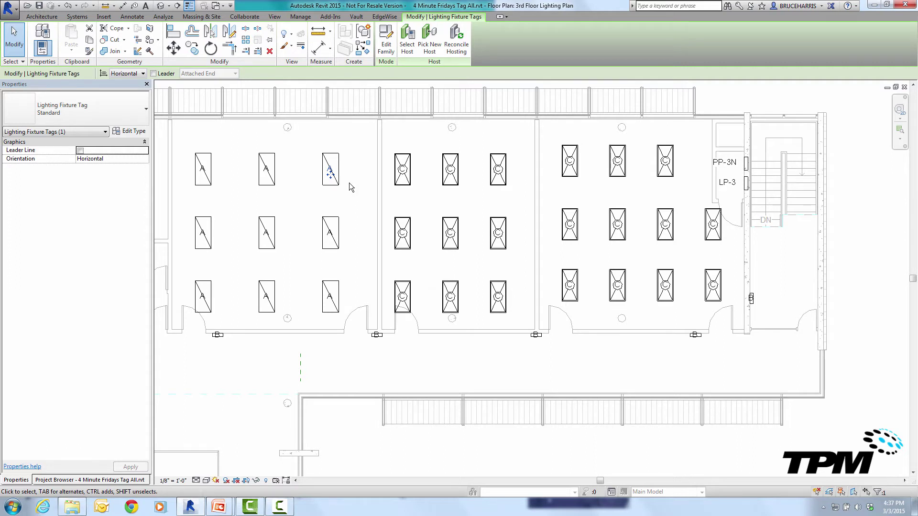
{"action": "right_click", "coordinate": [349, 183]}
{"action": "mouse_move", "coordinate": [388, 301]}
{"action": "left_click", "coordinate": [497, 299]}
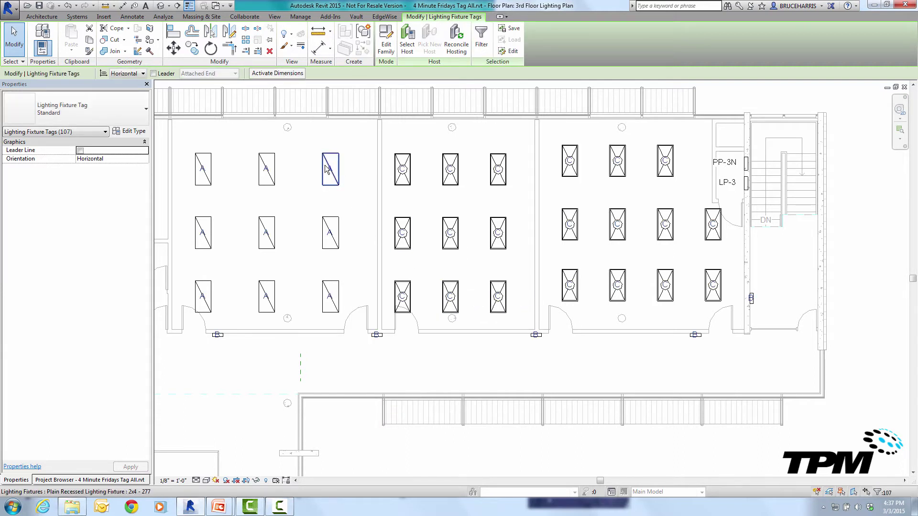
{"action": "left_click_drag", "start_coordinate": [329, 170], "coordinate": [345, 187]}
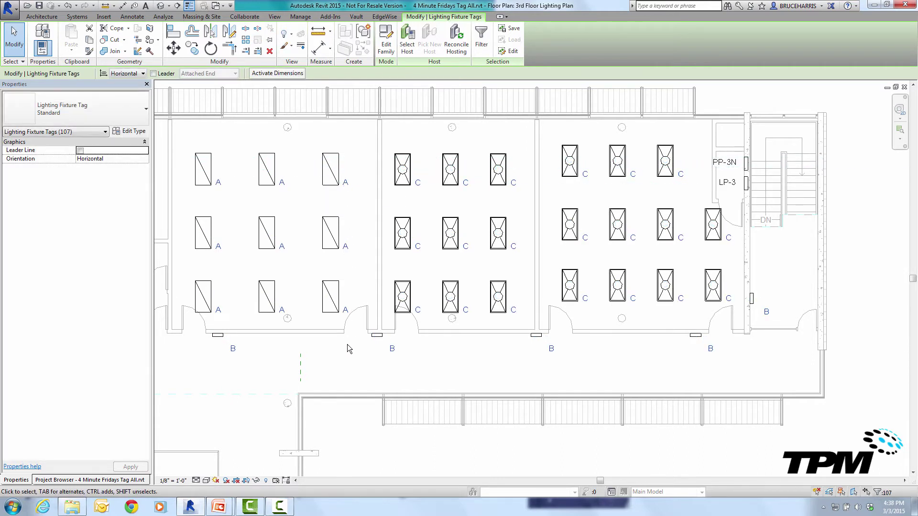
{"action": "scroll", "coordinate": [348, 349], "scroll_direction": "down", "scroll_amount": 5}
{"action": "middle_click_drag", "start_coordinate": [224, 385], "coordinate": [260, 377]}
{"action": "scroll", "coordinate": [397, 266], "scroll_direction": "up", "scroll_amount": 5}
{"action": "middle_click_drag", "start_coordinate": [364, 275], "coordinate": [477, 302]}
{"action": "scroll", "coordinate": [514, 287], "scroll_direction": "up", "scroll_amount": 4}
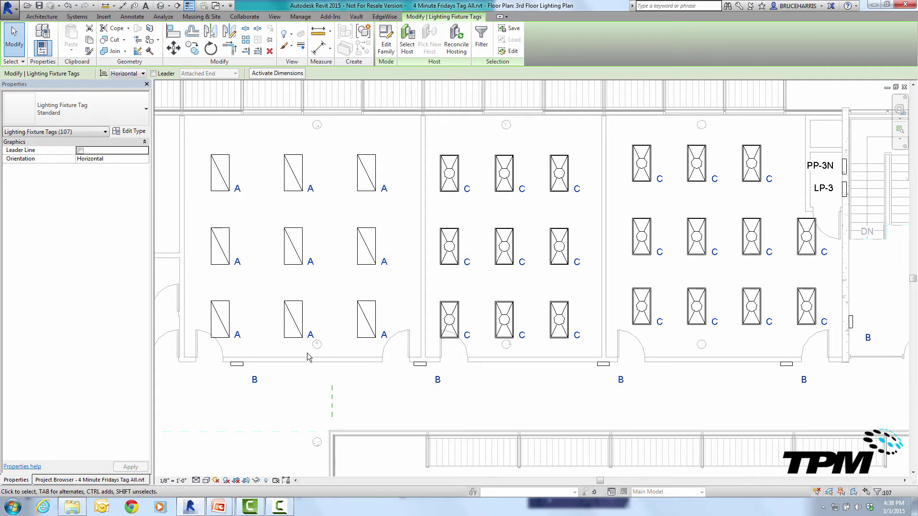
Move the four B tags below the rooms closer to their wall lights.
{"action": "left_click", "coordinate": [223, 377]}
{"action": "mouse_move", "coordinate": [222, 372]}
{"action": "left_mouse_down"}
{"action": "mouse_move", "coordinate": [309, 383]}
{"action": "mouse_move", "coordinate": [852, 394]}
{"action": "left_mouse_up"}
{"action": "left_click_drag", "start_coordinate": [254, 381], "coordinate": [228, 374]}
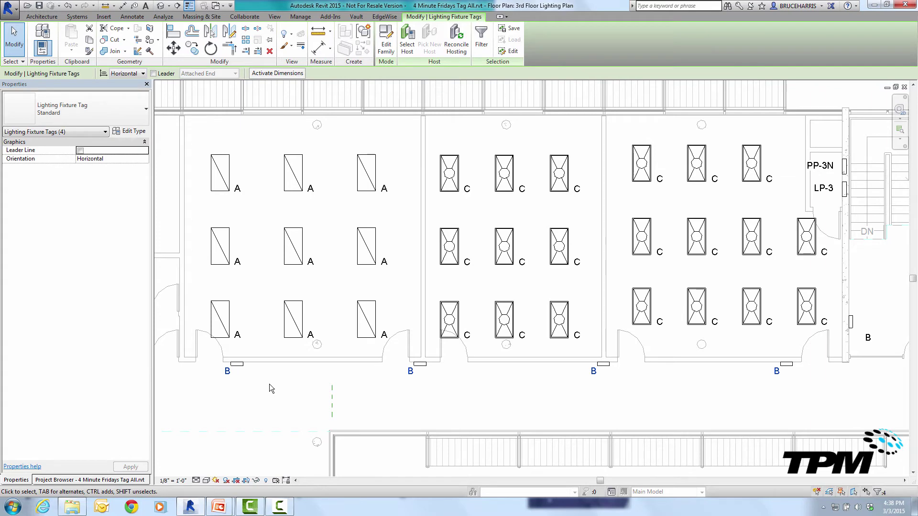
{"action": "left_click", "coordinate": [268, 384]}
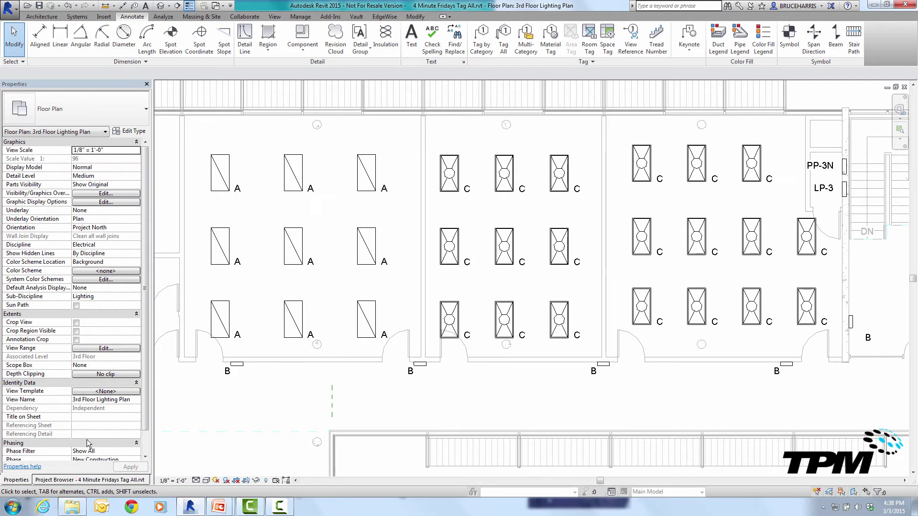
Duplicate the 3rd Floor Lighting Plan view from the Project Browser without detailing.
{"action": "left_click", "coordinate": [88, 480]}
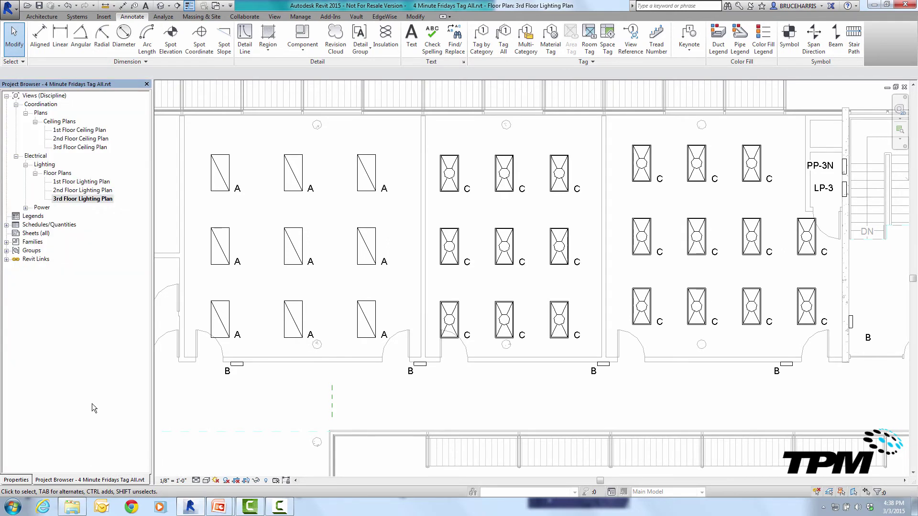
{"action": "right_click", "coordinate": [79, 199]}
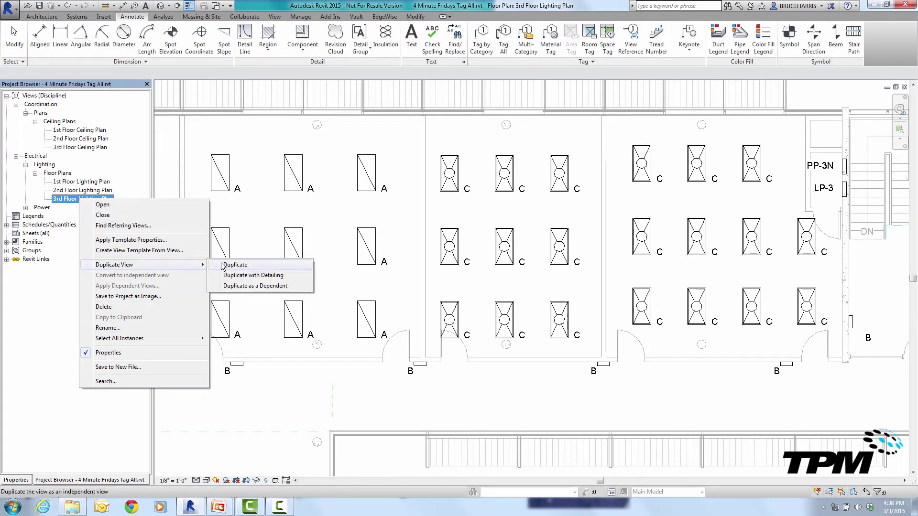
{"action": "left_click", "coordinate": [228, 265]}
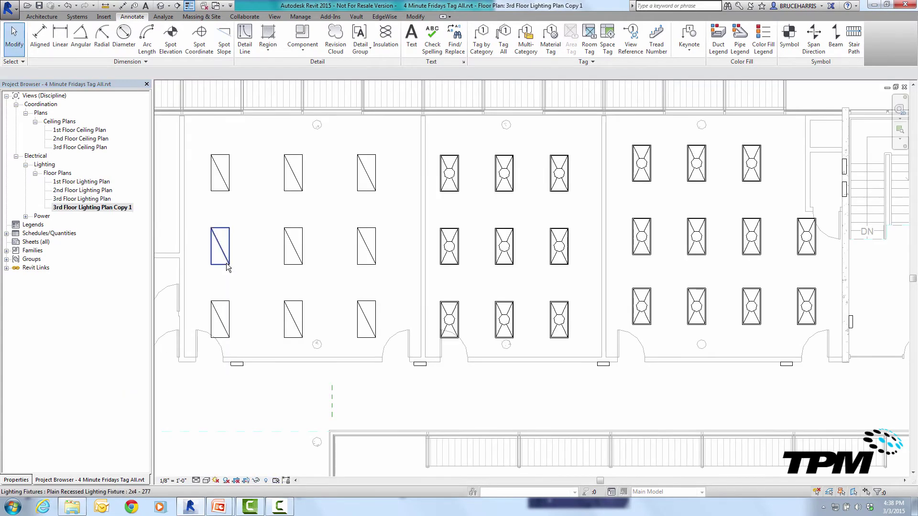
Tag all fixtures in the copied plan with Lighting Fixture Circuit Tag : Standard via Tag All.
{"action": "left_click", "coordinate": [503, 44]}
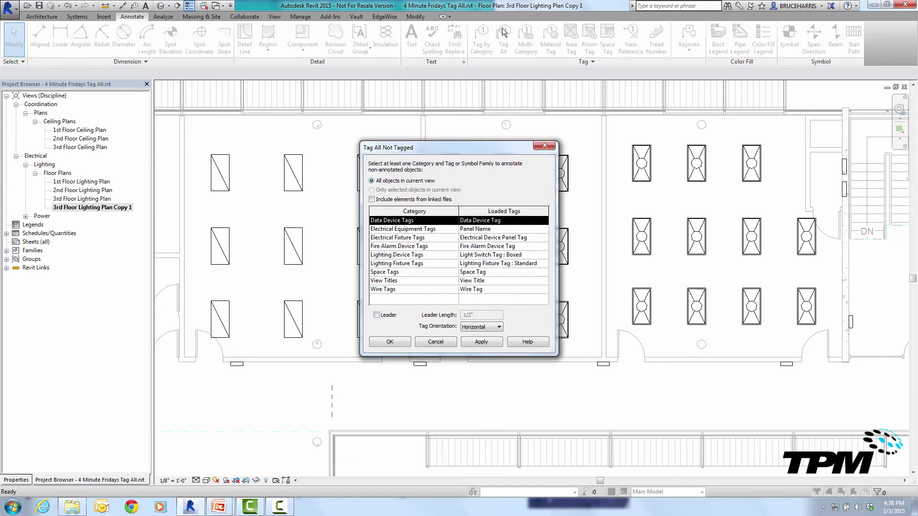
{"action": "left_click", "coordinate": [415, 263]}
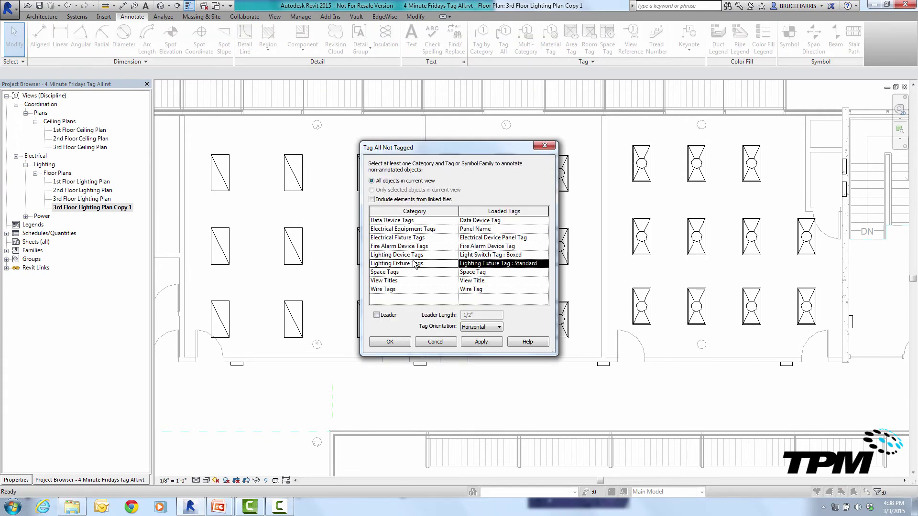
{"action": "left_click", "coordinate": [538, 265]}
{"action": "left_click", "coordinate": [544, 264]}
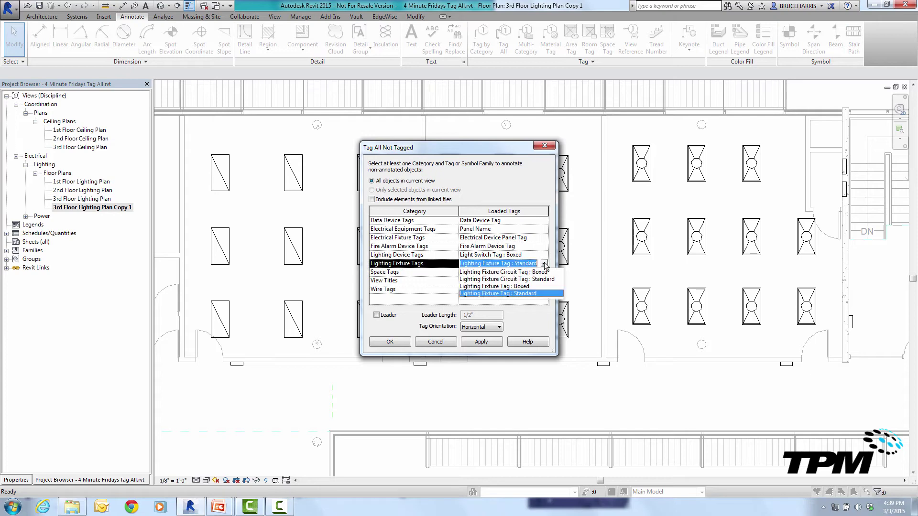
{"action": "left_click", "coordinate": [534, 280]}
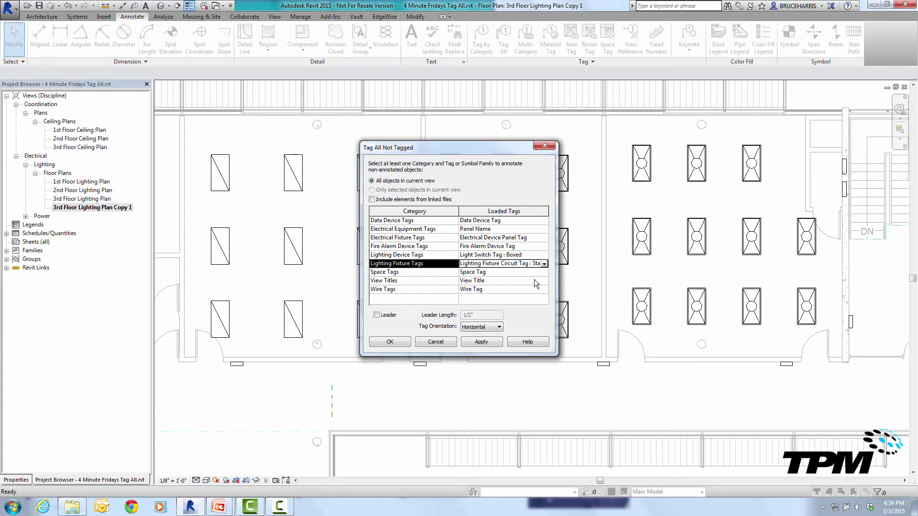
{"action": "left_click", "coordinate": [390, 342]}
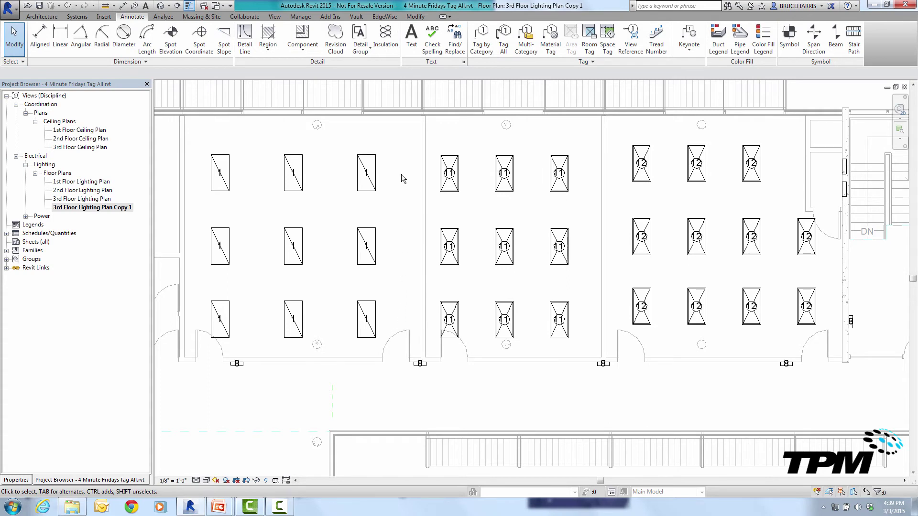
Offset all visible circuit tags up and right, copy them, and reopen the original 3rd Floor Lighting Plan.
{"action": "left_click", "coordinate": [294, 171]}
{"action": "right_click", "coordinate": [295, 171]}
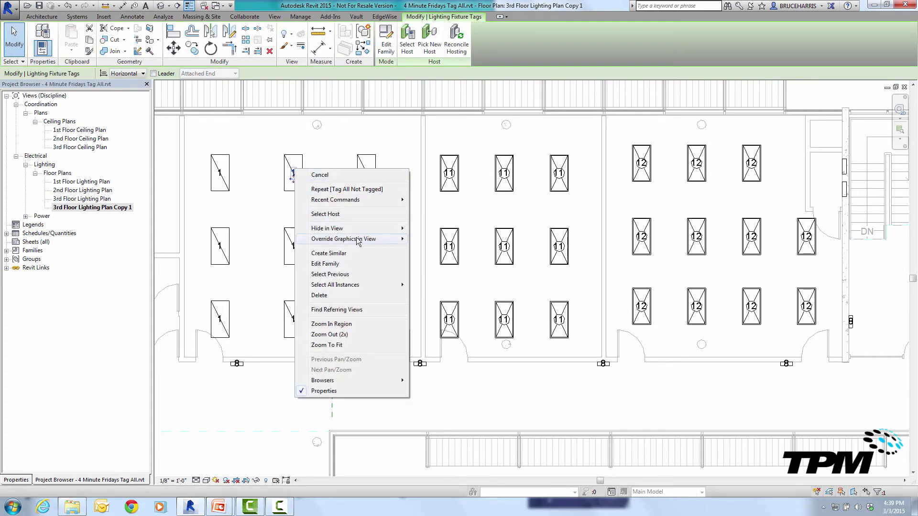
{"action": "mouse_move", "coordinate": [351, 285]}
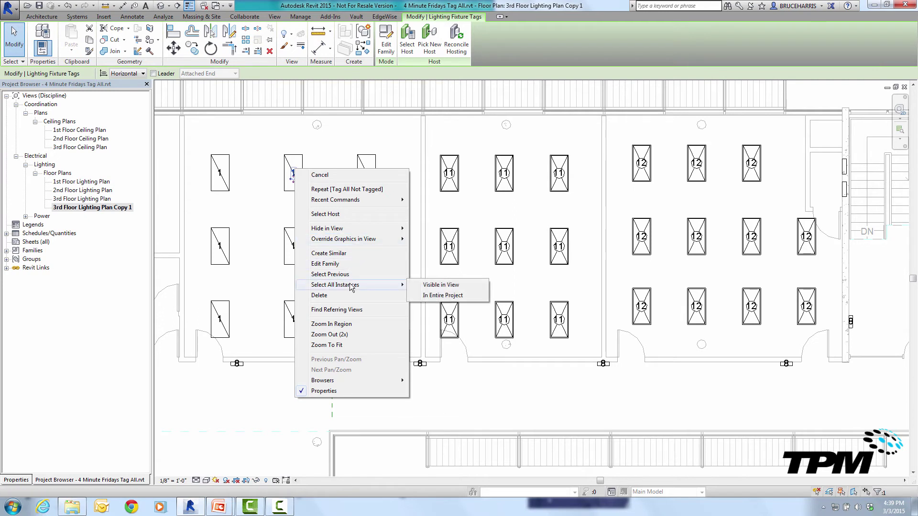
{"action": "left_click", "coordinate": [447, 285]}
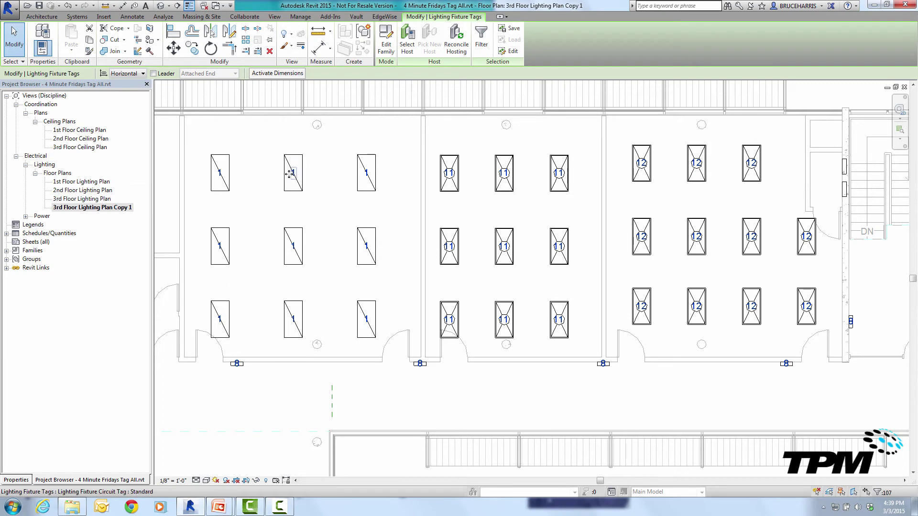
{"action": "left_click_drag", "start_coordinate": [293, 172], "coordinate": [308, 158]}
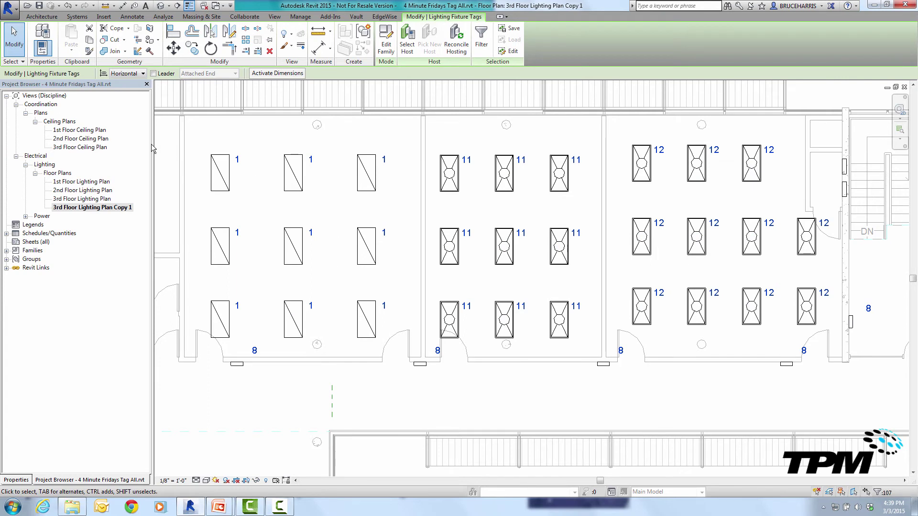
{"action": "left_click", "coordinate": [91, 43]}
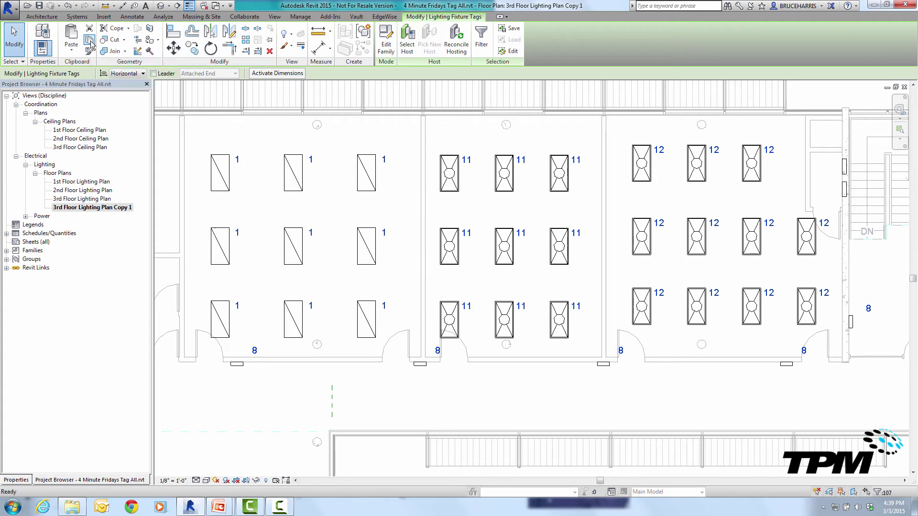
{"action": "double_click", "coordinate": [90, 200]}
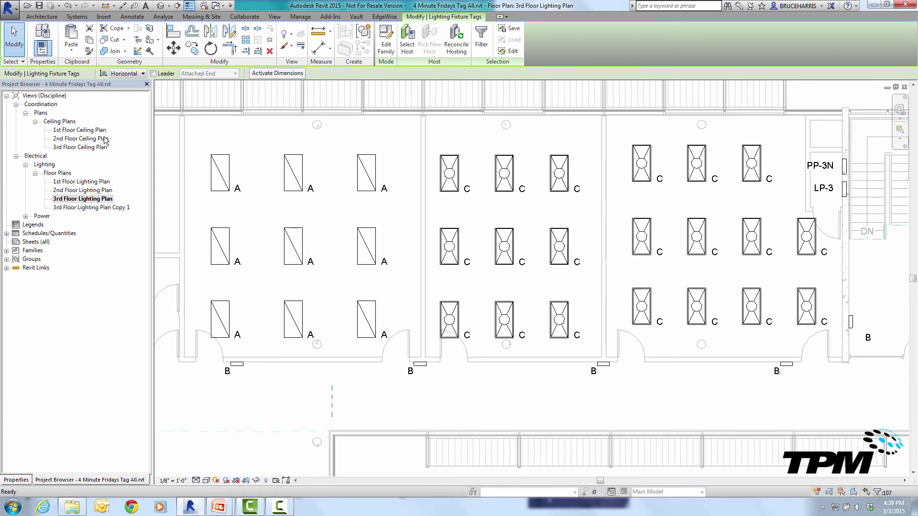
Paste the circuit tags Aligned to Same Place in the original plan.
{"action": "left_click", "coordinate": [74, 51]}
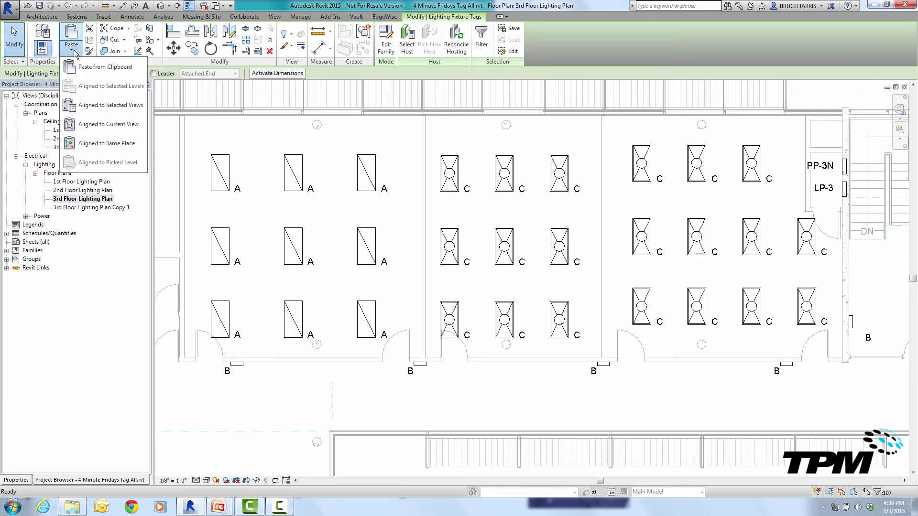
{"action": "left_click", "coordinate": [87, 143]}
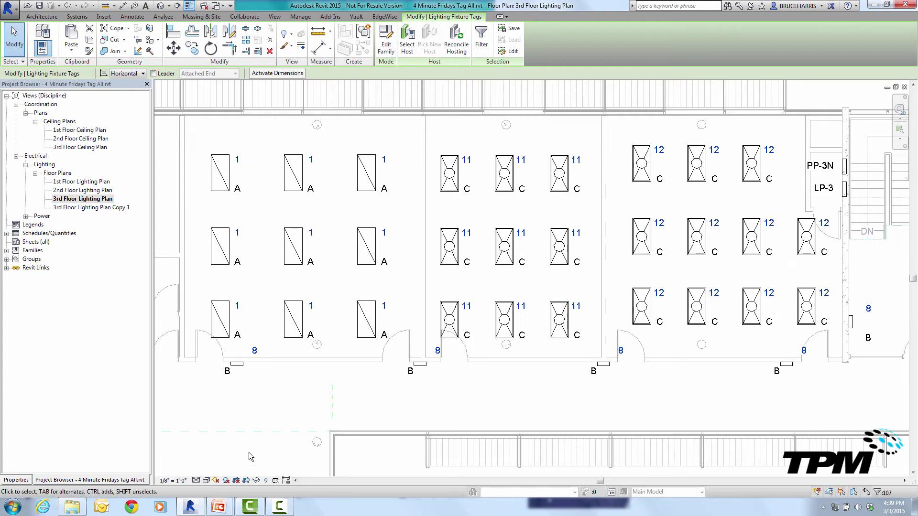
{"action": "left_click", "coordinate": [248, 394]}
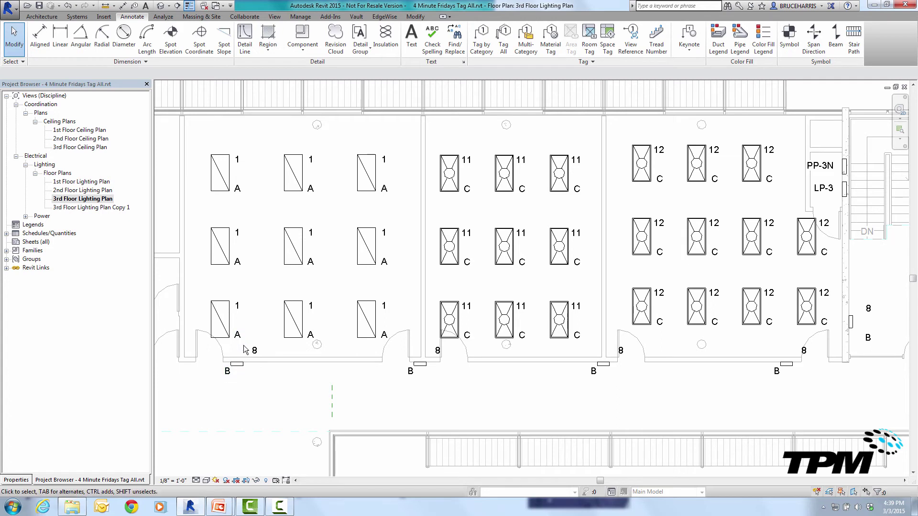
Drag the four corridor 8 circuit tags down beside their B type tags.
{"action": "left_click_drag", "start_coordinate": [337, 355], "coordinate": [814, 367]}
{"action": "left_click_drag", "start_coordinate": [256, 352], "coordinate": [247, 376]}
{"action": "left_click", "coordinate": [276, 381]}
{"action": "left_click", "coordinate": [219, 178]}
{"action": "key", "text": "Delete"}
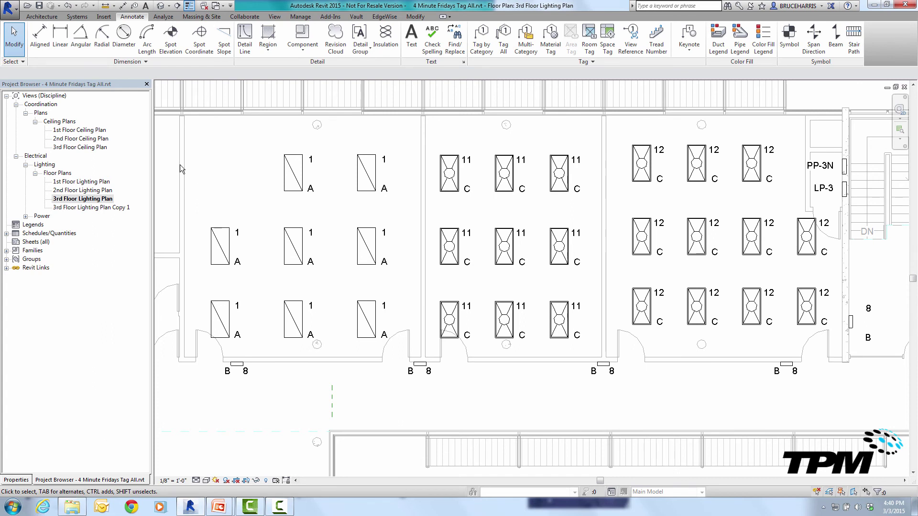
{"action": "left_click", "coordinate": [67, 7]}
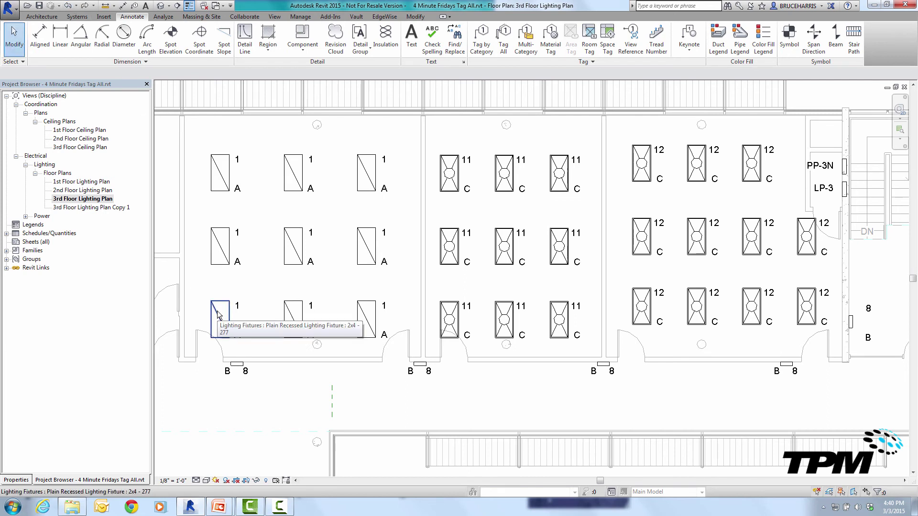
{"action": "left_click", "coordinate": [99, 208]}
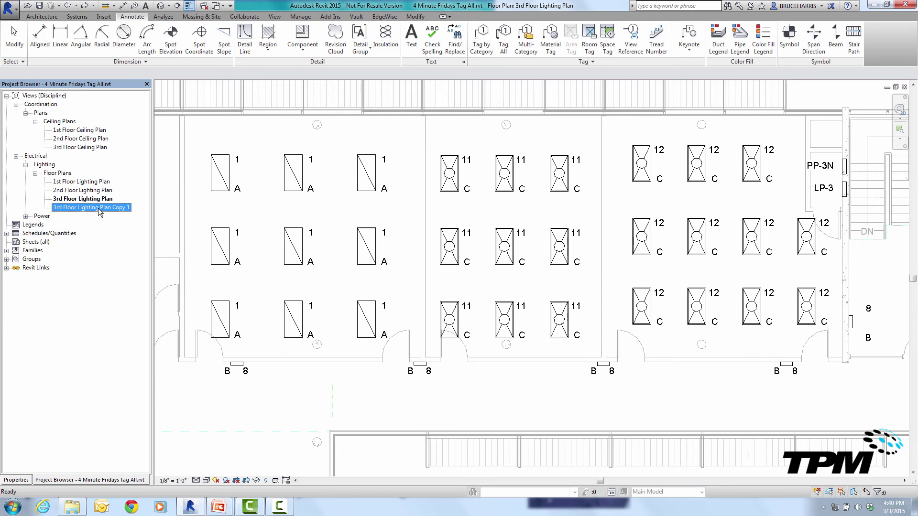
Delete the 3rd Floor Lighting Plan Copy 1 view from the Project Browser.
{"action": "right_click", "coordinate": [99, 209]}
{"action": "left_click", "coordinate": [120, 316]}
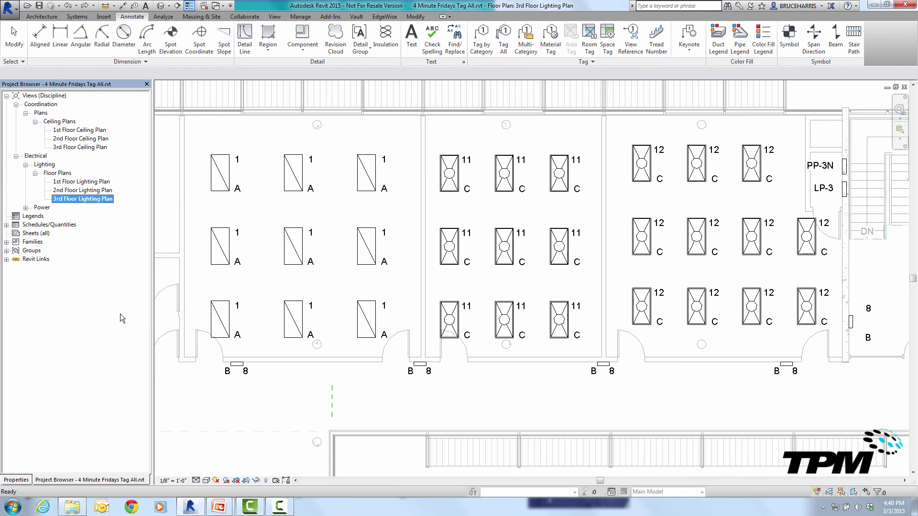